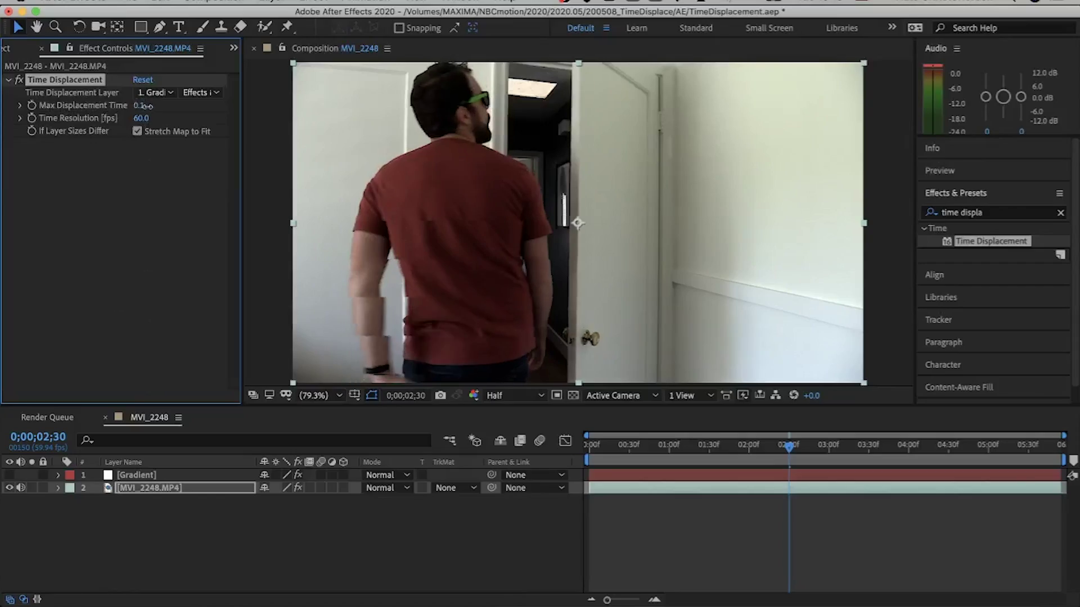
Step: Scrub Time Displacement's Max Displacement Time from 0.1 up to 0.3
drag(145, 106, 162, 108)
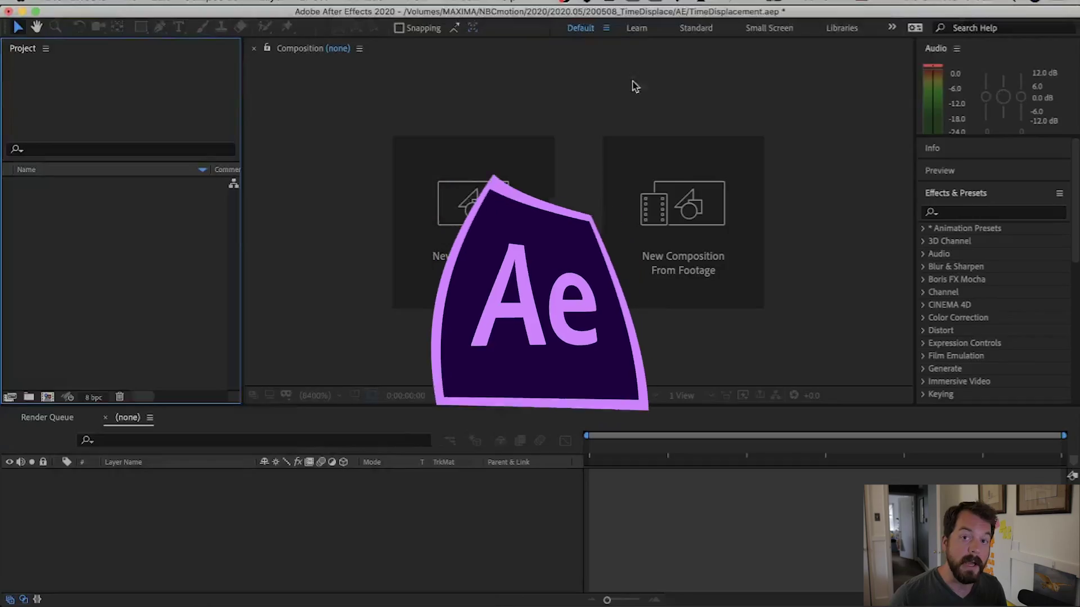
Step: Switch the project to 16 bits per channel and build an MVI_2248 comp from MVI_2248.MP4
click(94, 397)
click(291, 138)
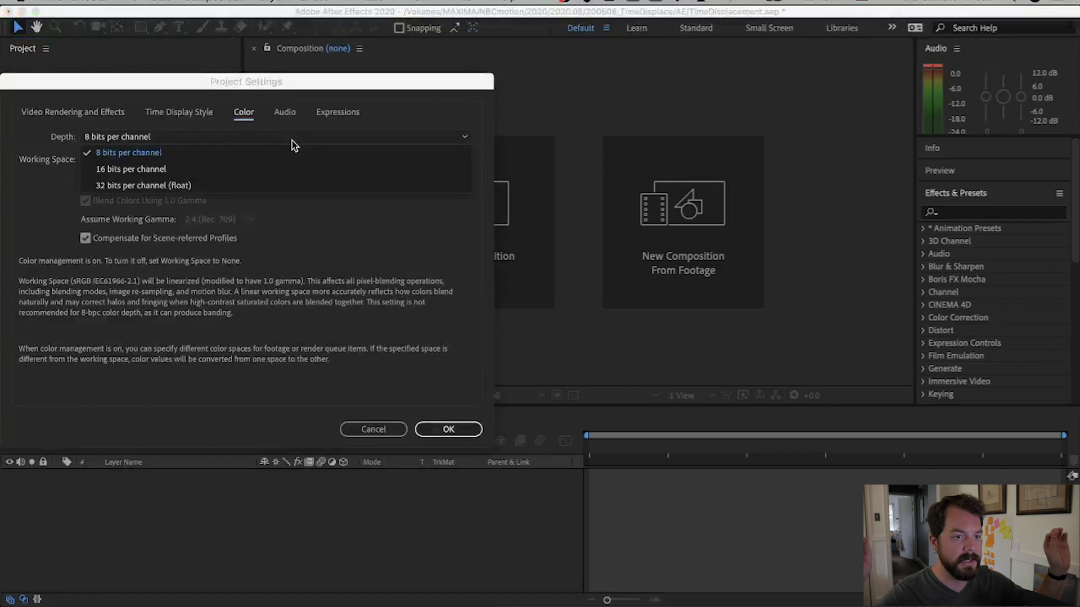
click(278, 167)
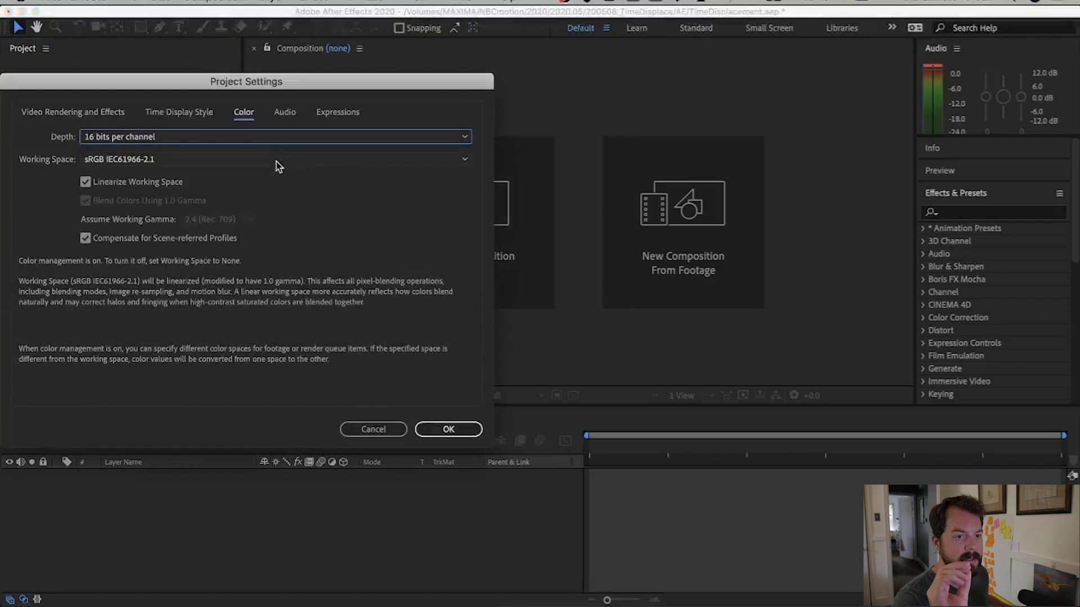
click(462, 431)
alt+click(93, 398)
alt+click(93, 398)
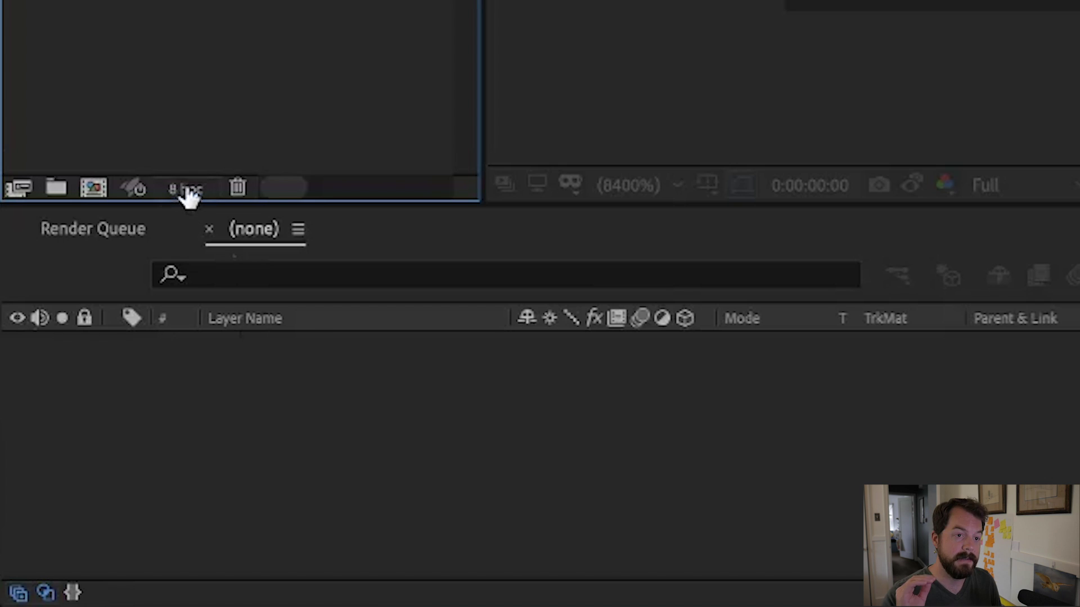
click(186, 190)
click(647, 298)
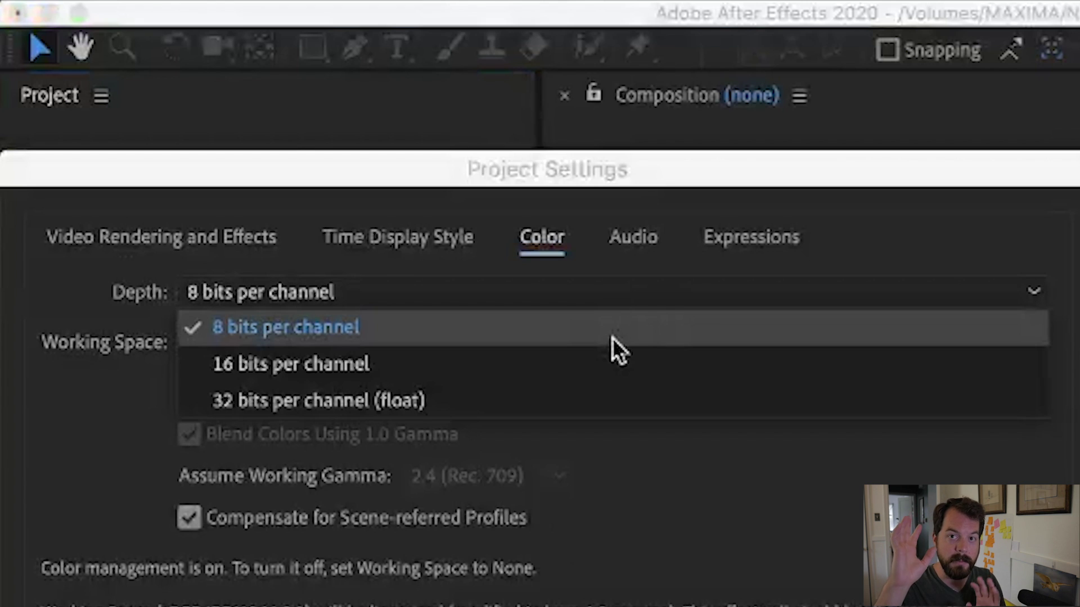
click(613, 357)
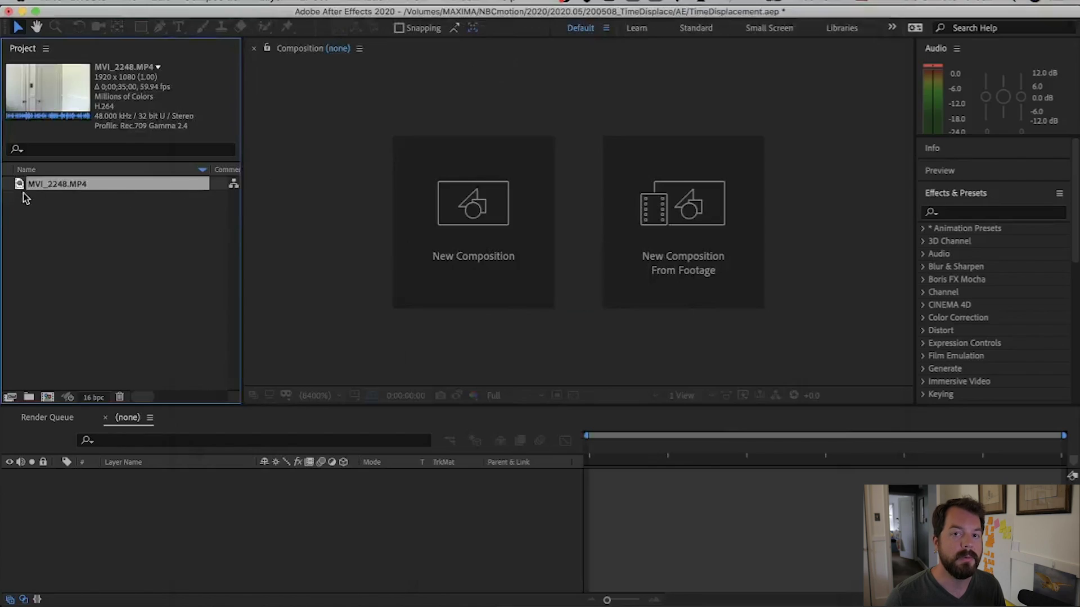
drag(22, 186, 45, 400)
click(767, 445)
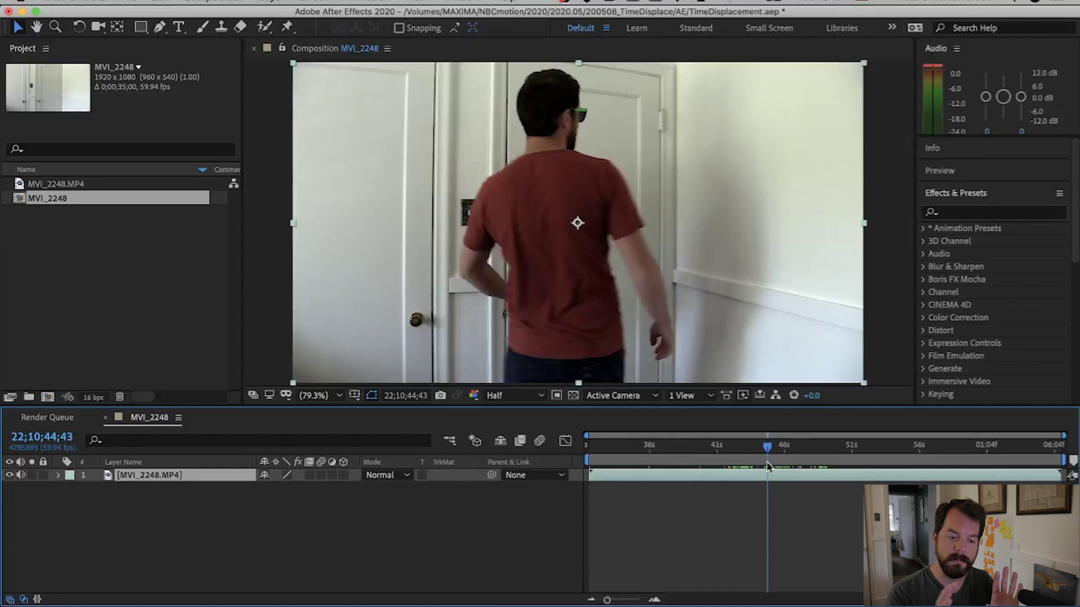
Step: Trim the composition to a work area spanning the man's walking action
key(b)
click(846, 447)
right_click(826, 460)
click(743, 437)
Step: Add a 'Gradient' solid with a Gradient Ramp swapped to white top, black bottom
click(271, 3)
mouse_move(315, 12)
click(505, 32)
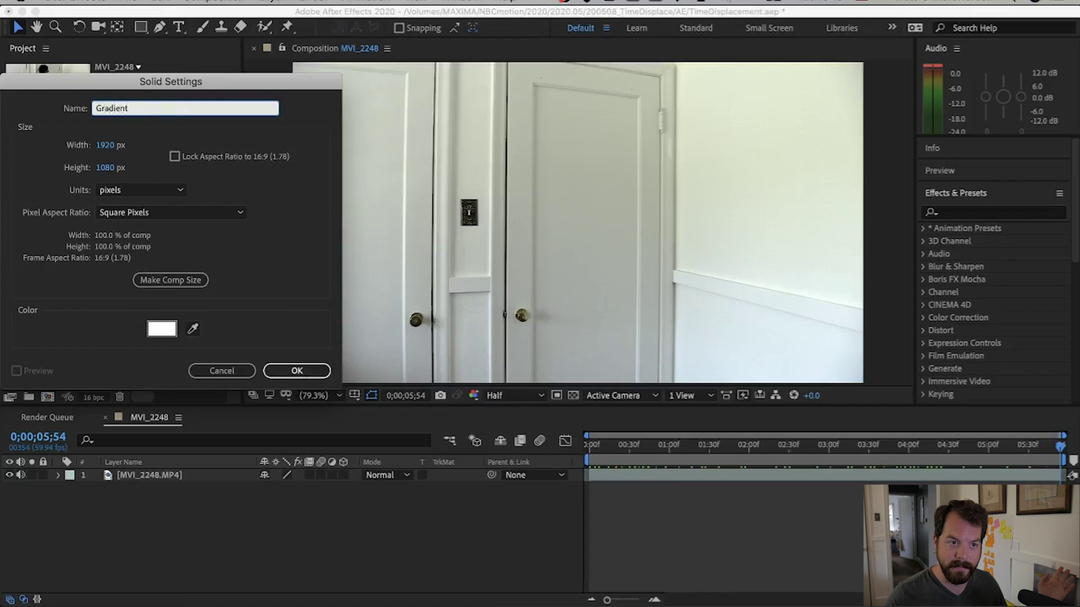
key(Return)
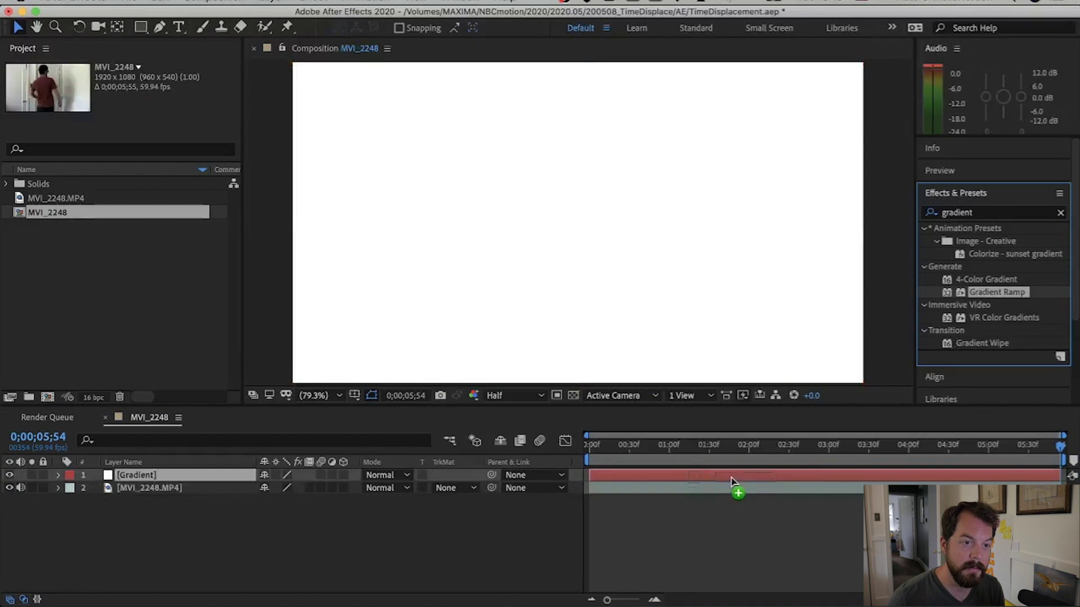
drag(731, 480, 737, 481)
click(179, 182)
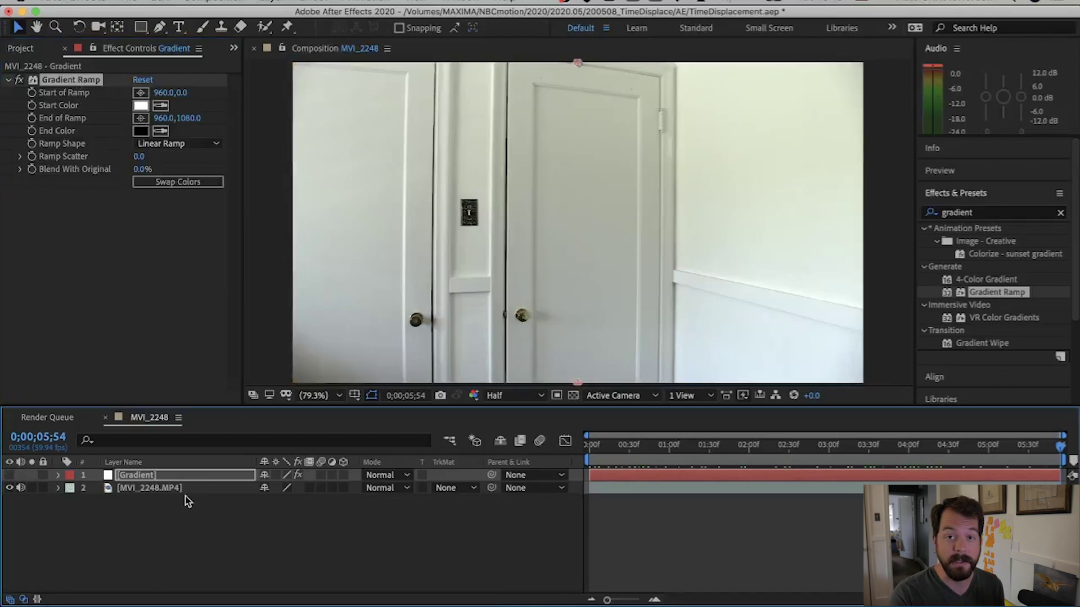
click(198, 489)
click(999, 214)
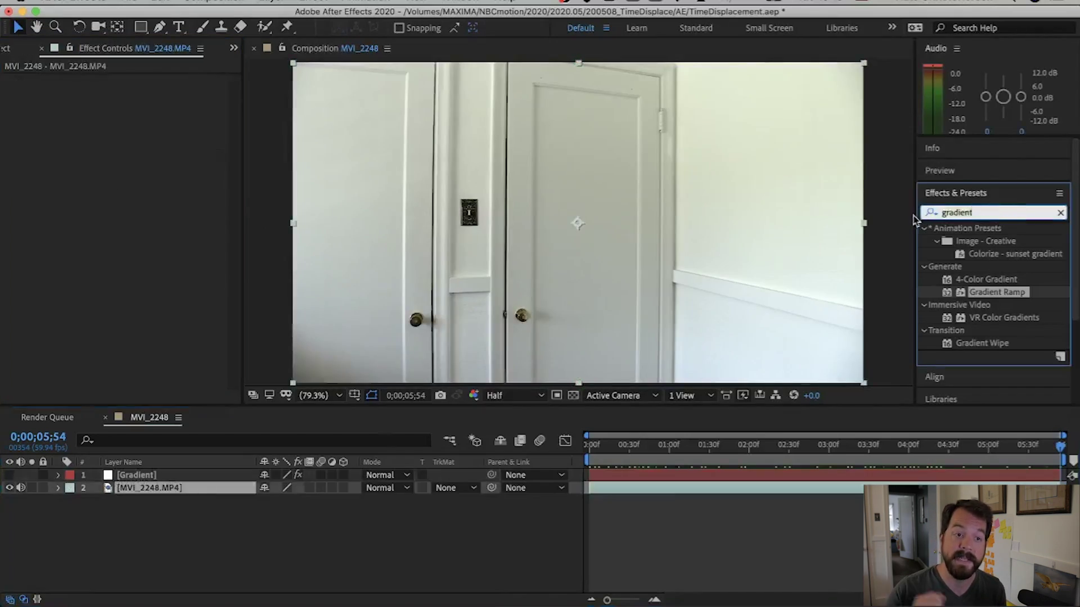
Step: Apply Time Displacement to MVI_2248.MP4, mapped by layer 1. Gradient using Effects & Masks
text(time dis)
drag(990, 241, 714, 488)
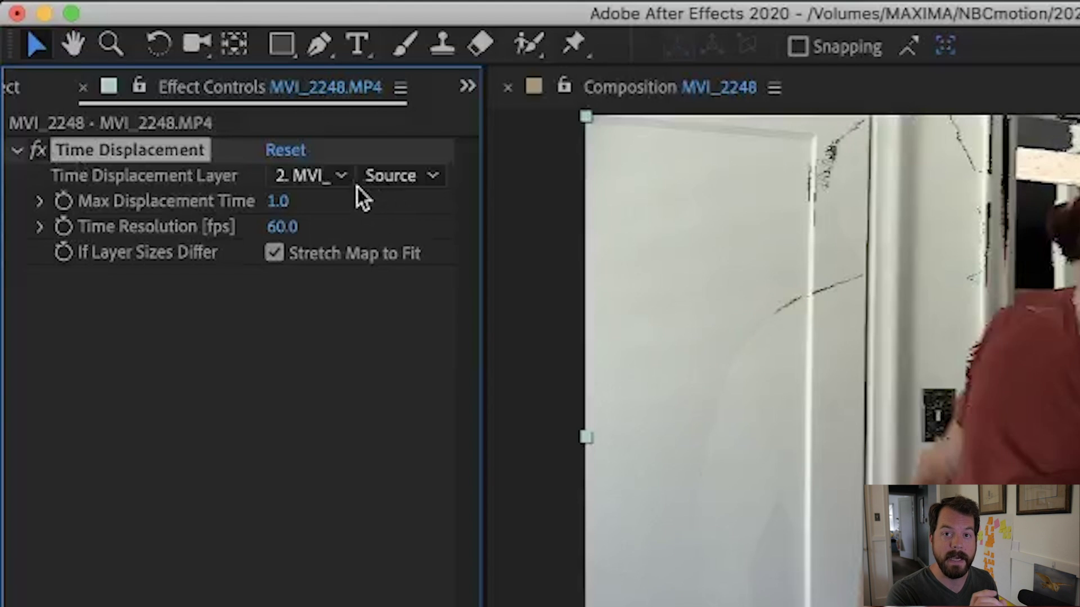
click(336, 178)
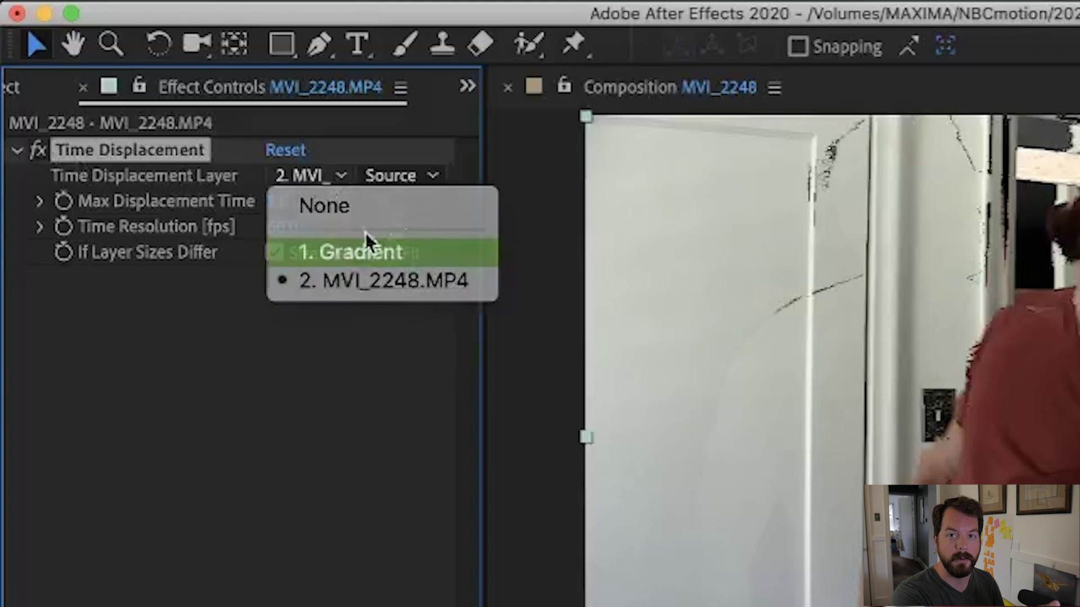
click(366, 247)
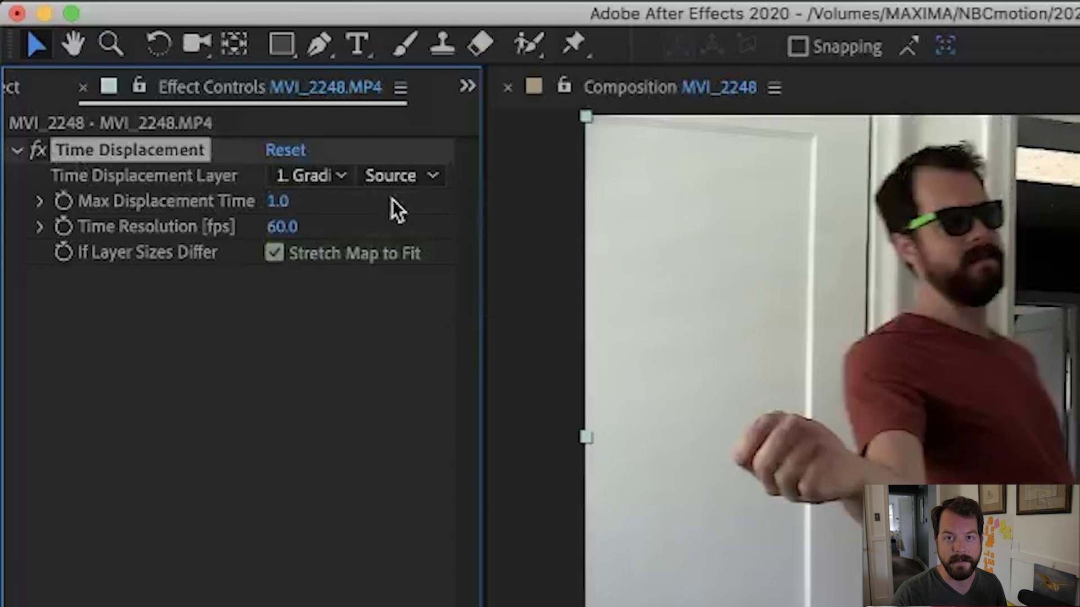
click(417, 177)
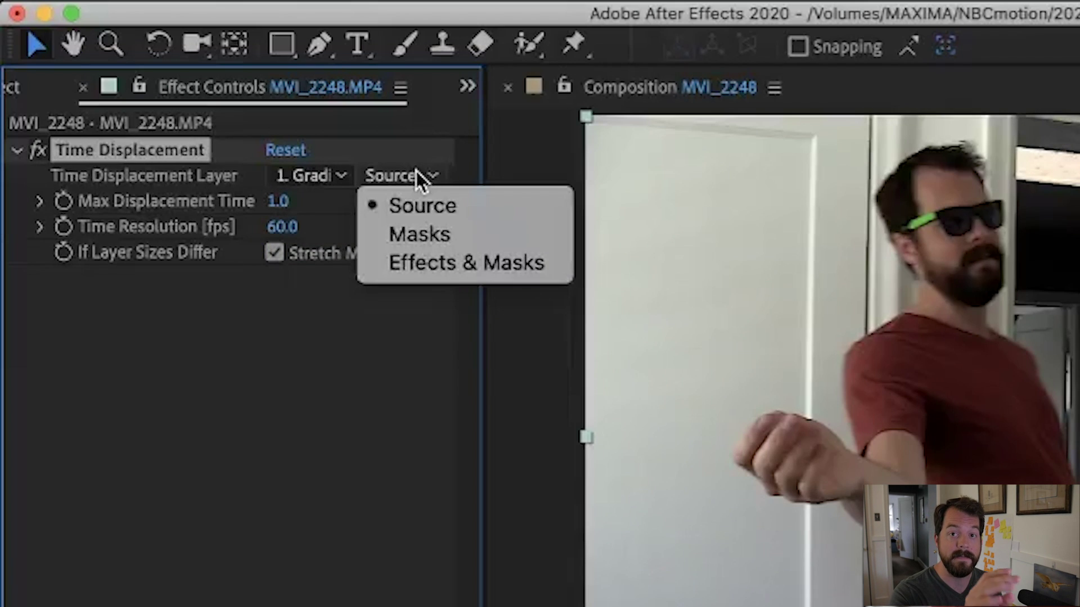
click(474, 264)
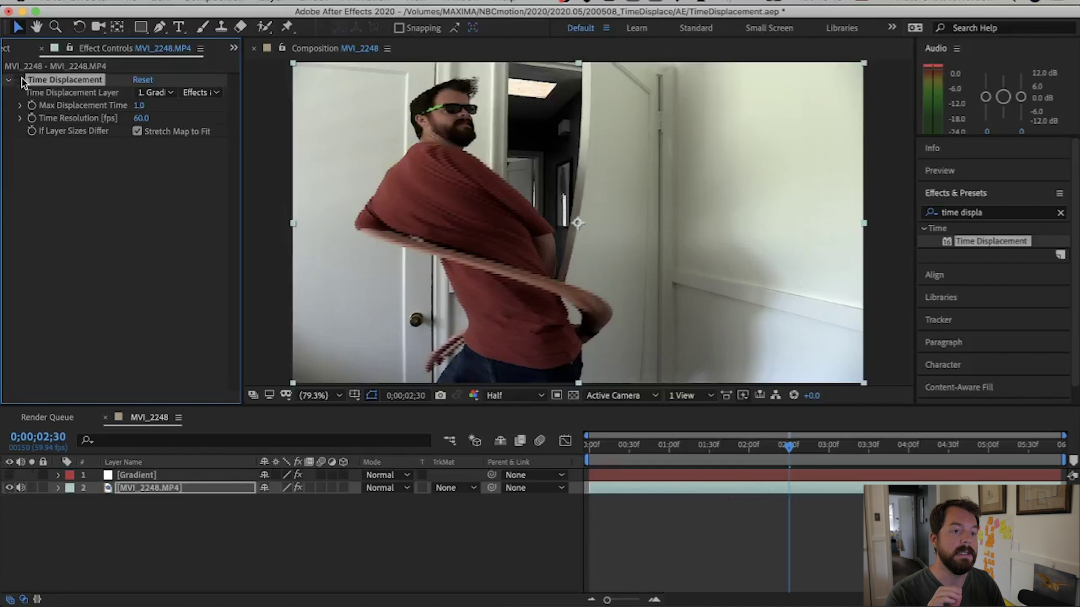
click(38, 150)
Step: Toggle the Time Displacement effect on and off to compare the footage
click(38, 150)
click(21, 80)
click(21, 80)
click(21, 80)
click(20, 80)
click(20, 81)
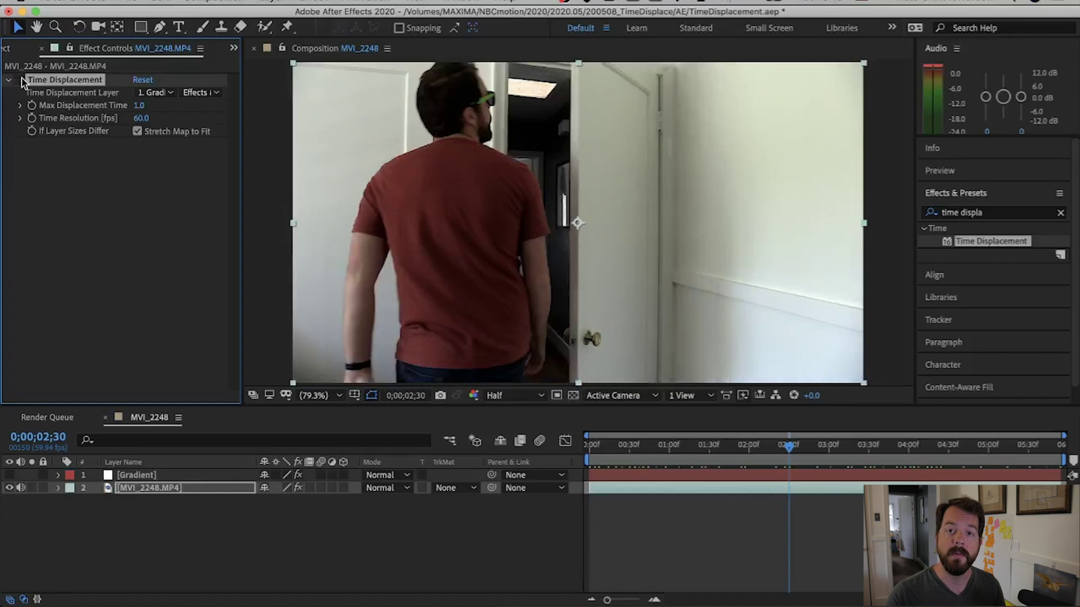
Step: Show and hide the Gradient layer to check the displacement map against the result
click(9, 475)
click(9, 474)
click(20, 81)
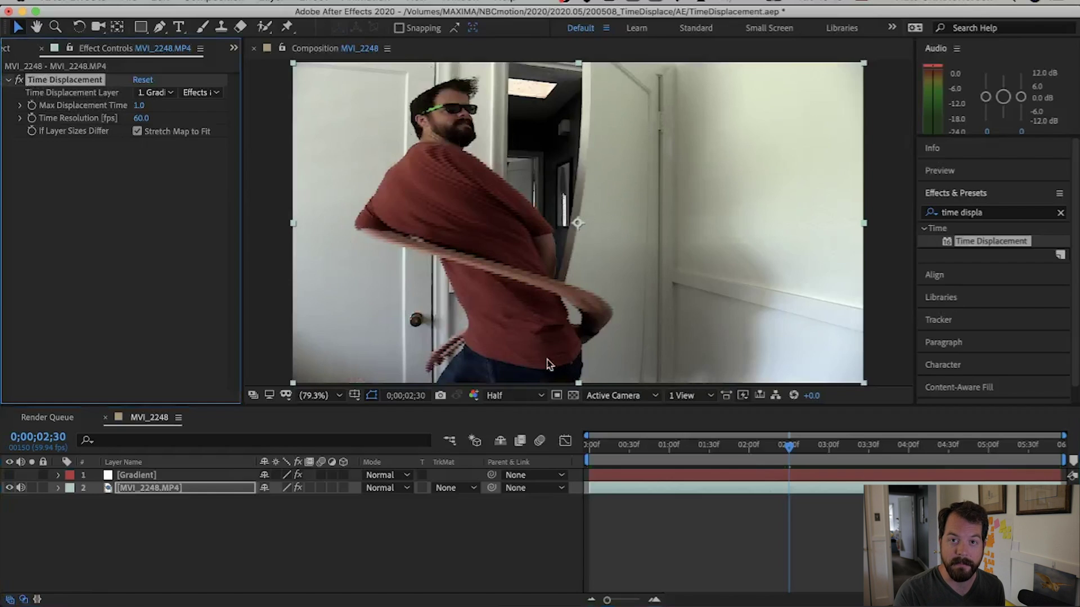
click(9, 475)
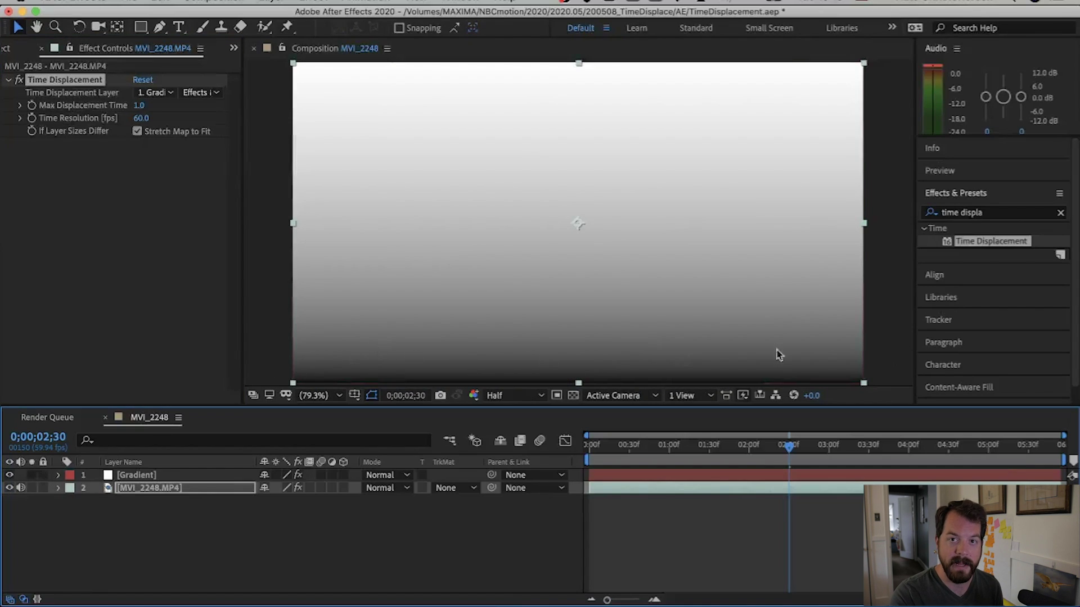
click(9, 475)
click(22, 81)
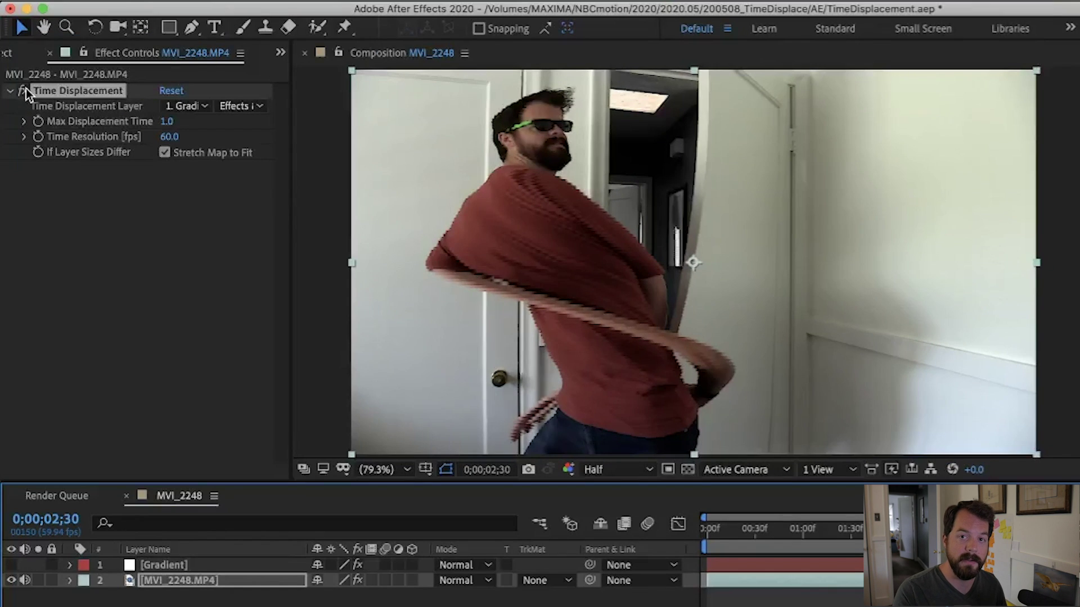
Step: Compare the effect again, then try lower and higher Max Displacement Time values
click(24, 90)
click(24, 90)
click(25, 90)
click(25, 90)
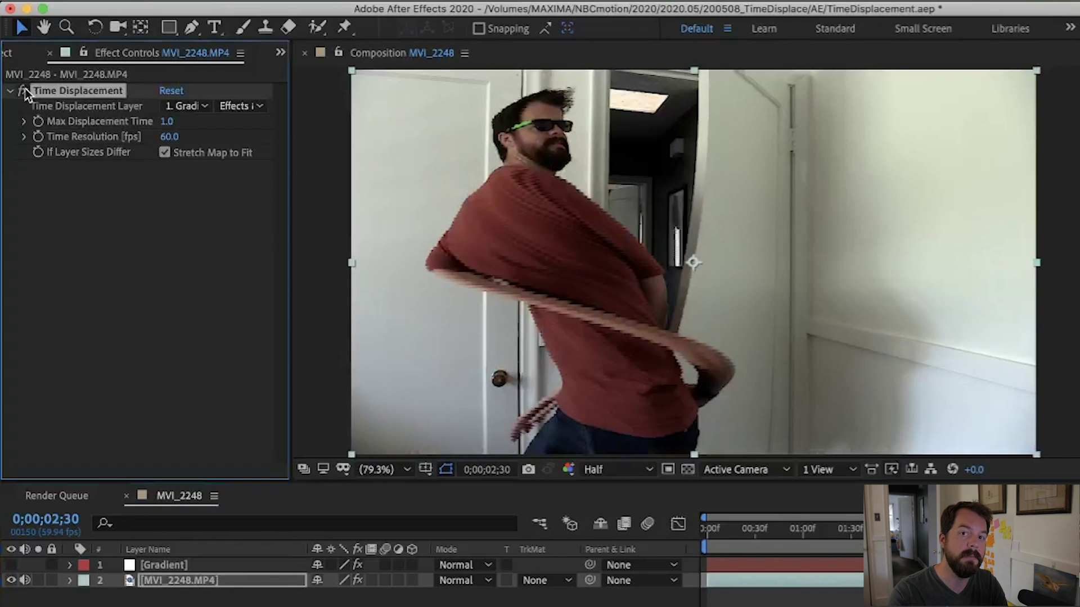
drag(168, 121, 77, 121)
drag(140, 106, 162, 108)
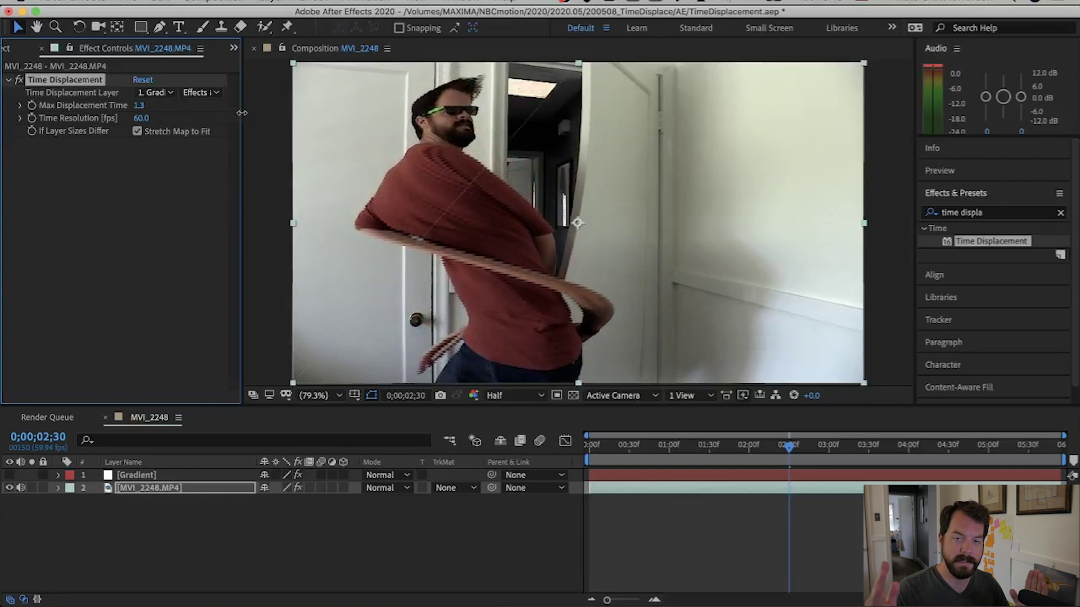
drag(223, 113, 182, 114)
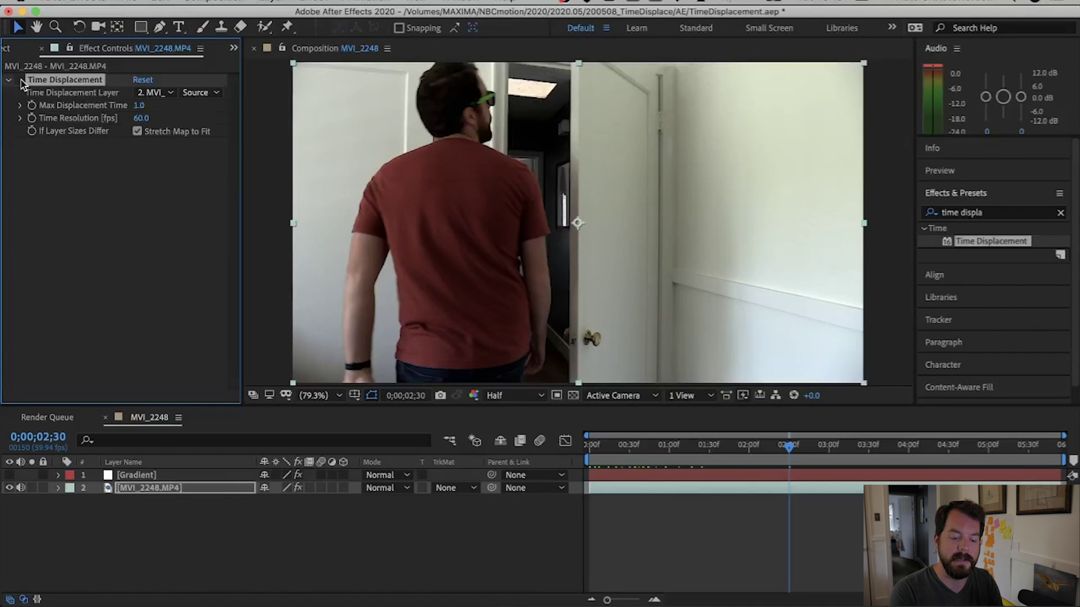
Step: Compare with the effect toggled, hide the Gradient layer, and lower Time Resolution to 0
click(20, 80)
click(20, 80)
click(19, 79)
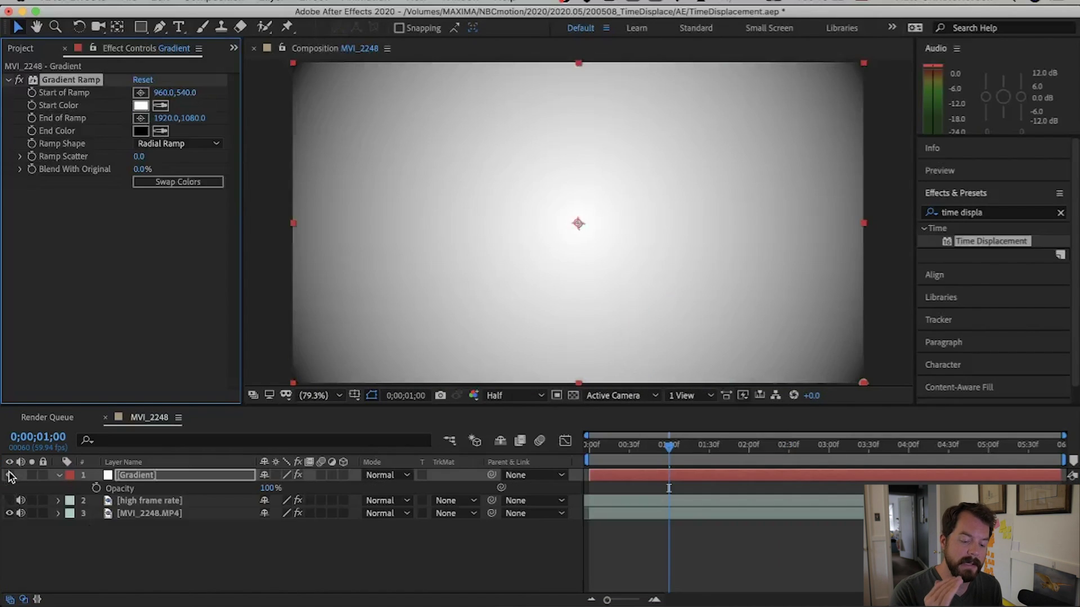
click(9, 476)
drag(642, 447, 730, 462)
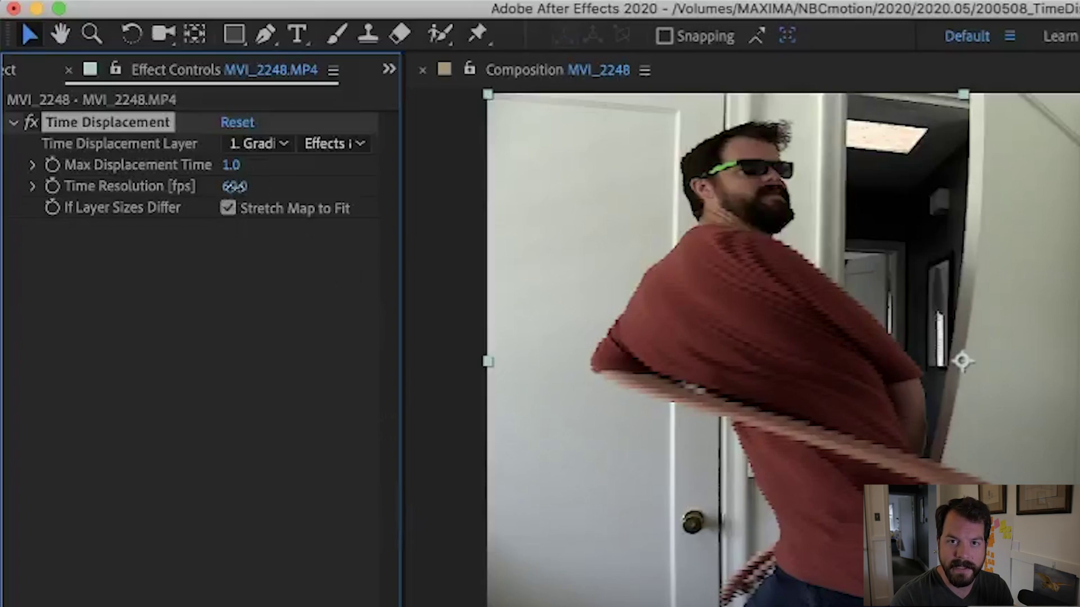
drag(235, 186, 166, 193)
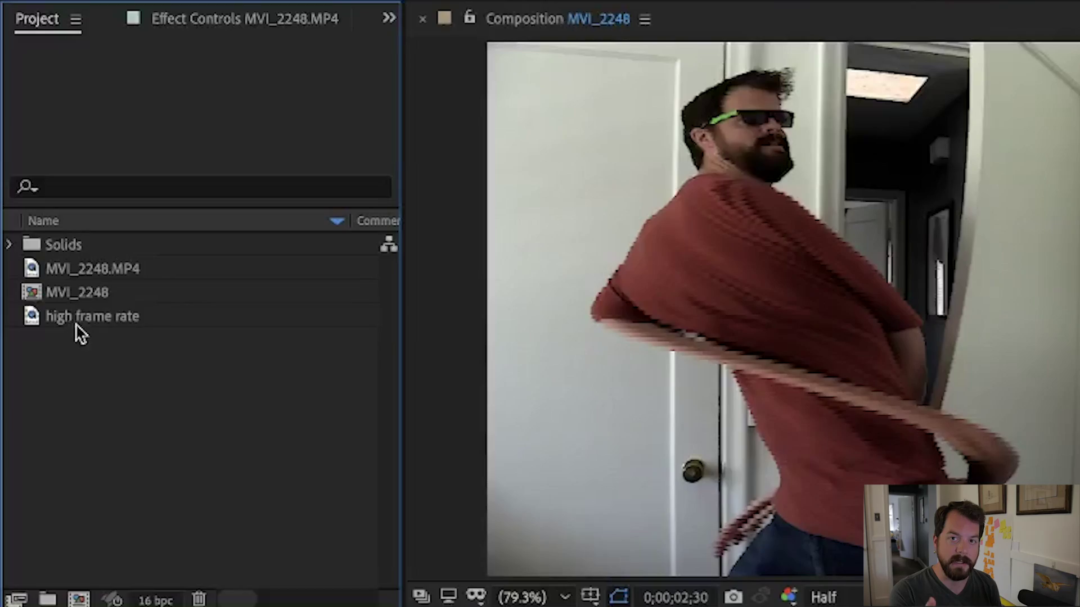
Step: Interpret the high frame rate clip at 120 fps and set Time Displacement's Time Resolution to 120
click(76, 322)
right_click(77, 322)
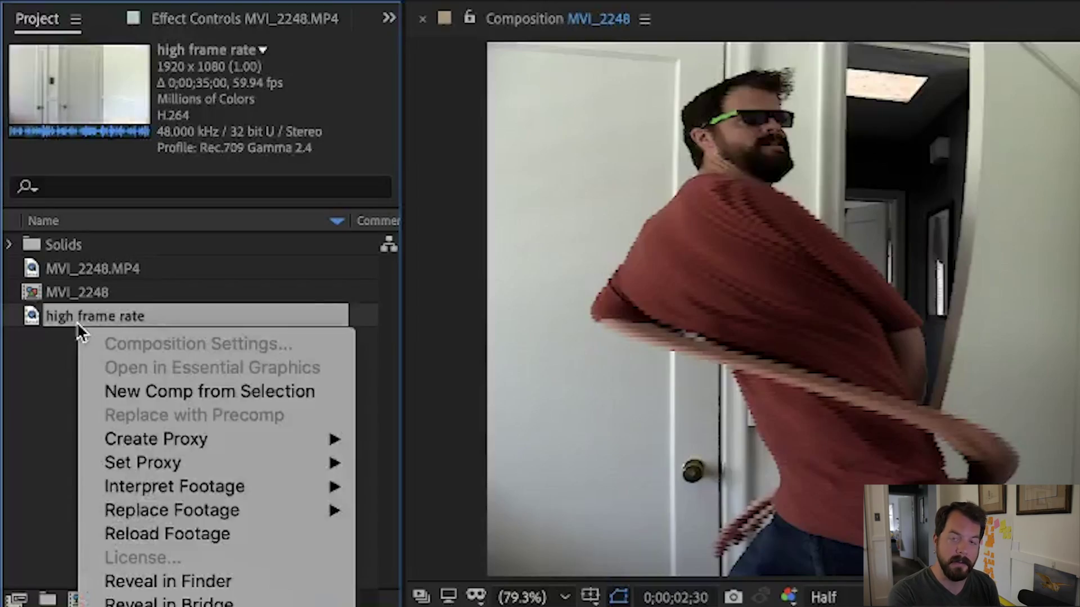
mouse_move(165, 488)
click(471, 488)
click(284, 433)
text(120)
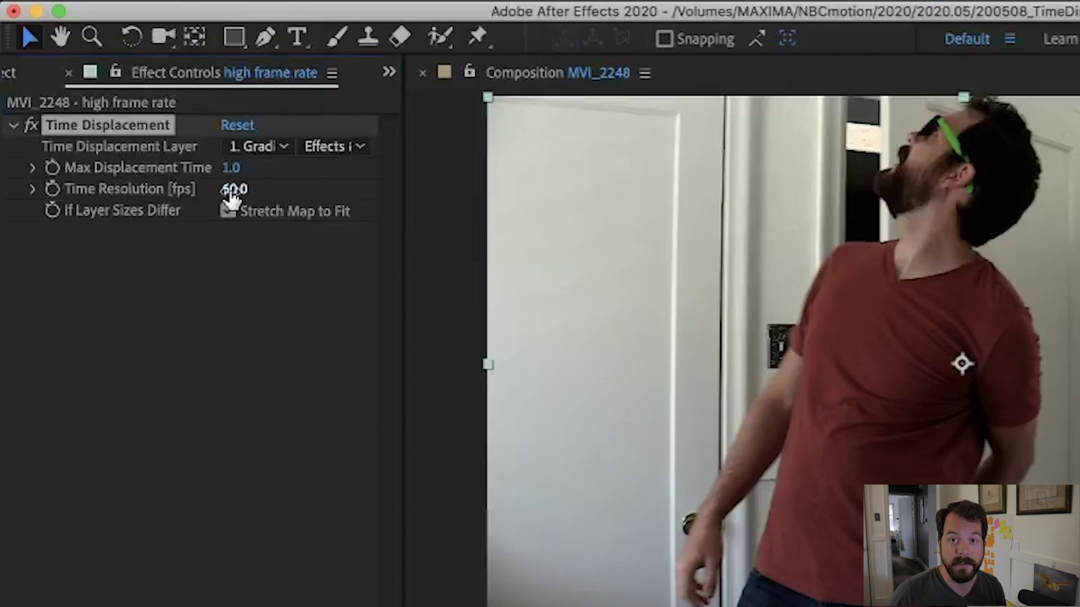
click(232, 192)
text(120.0)
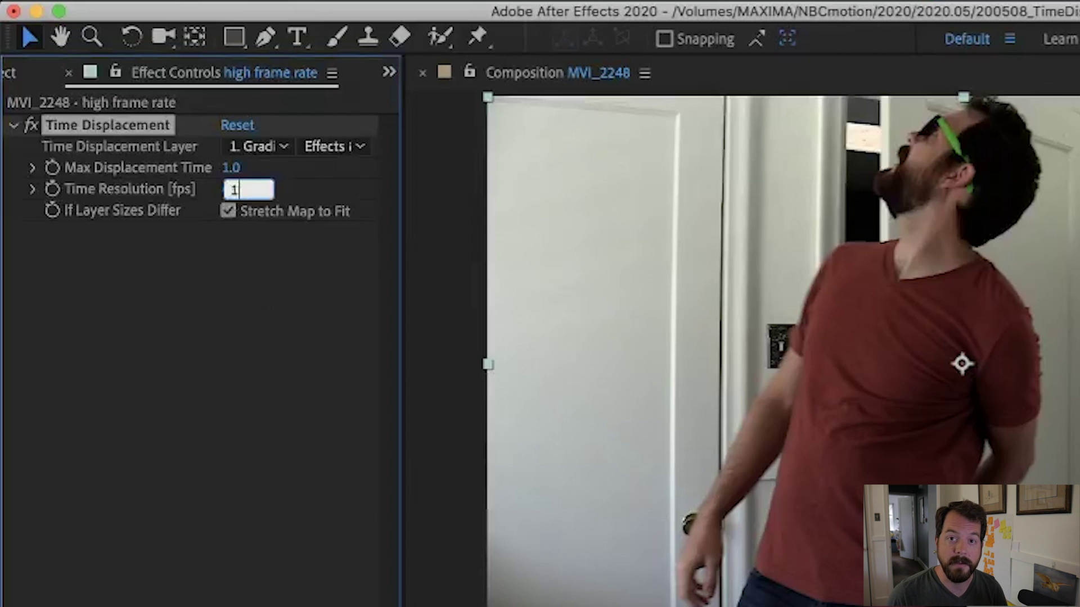